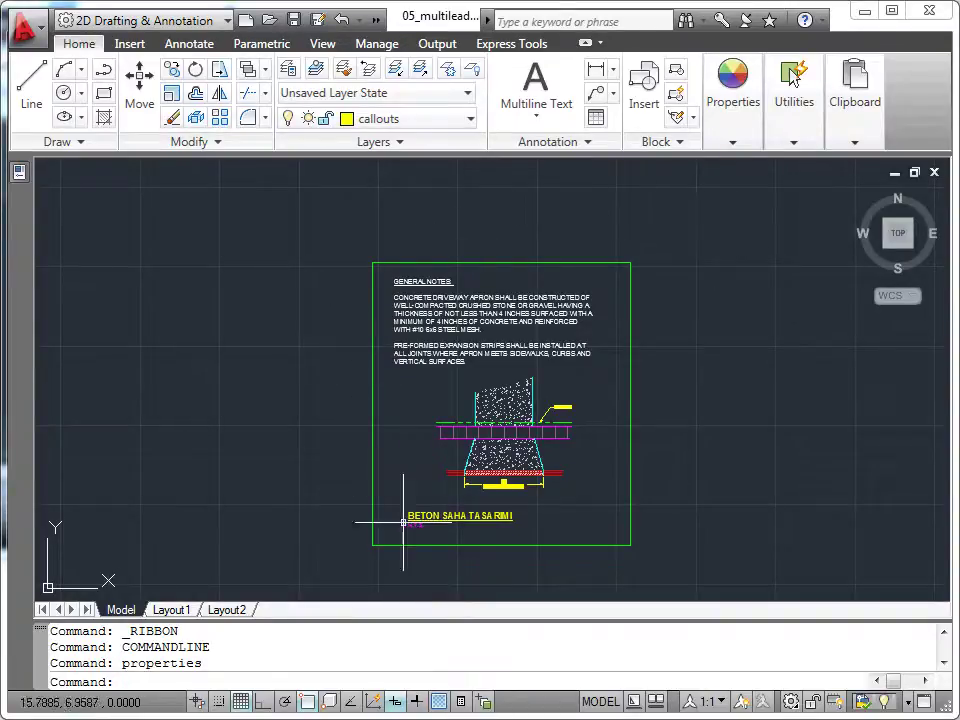
- Zoom in and pan so the depressed curb detail, sidewalk band and DIŞ HAT callout fill the view
scroll(570, 406, "up", 2)
scroll(570, 406, "up", 3)
middle_click_drag(570, 430, 594, 269)
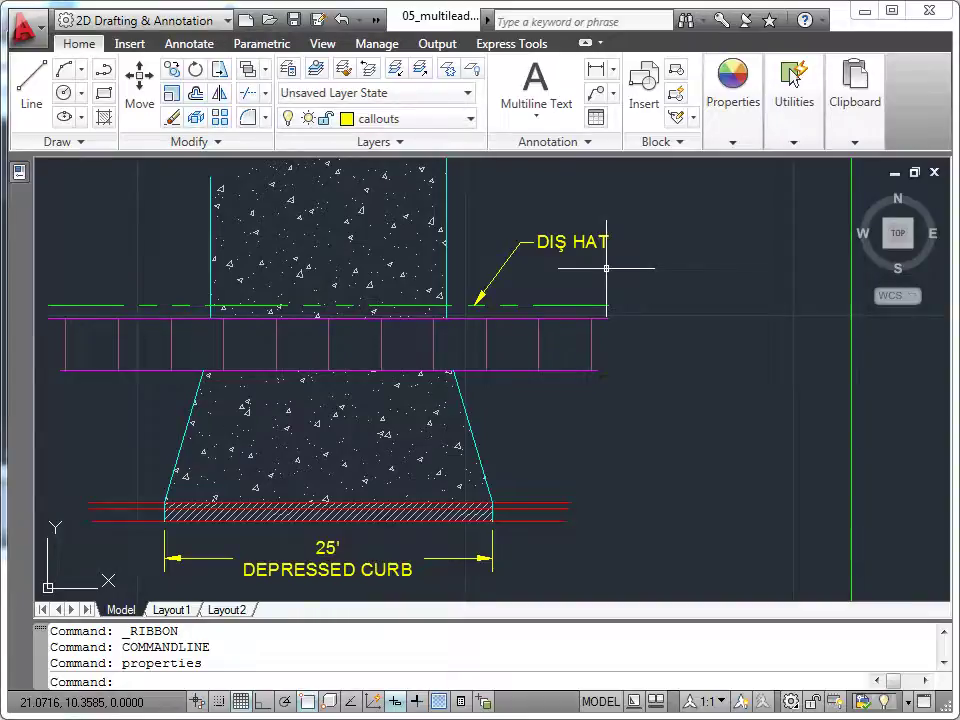
- Start a new multileader with its arrowhead snapped Nearest to the magenta sidewalk band's lower edge
left_click(614, 94)
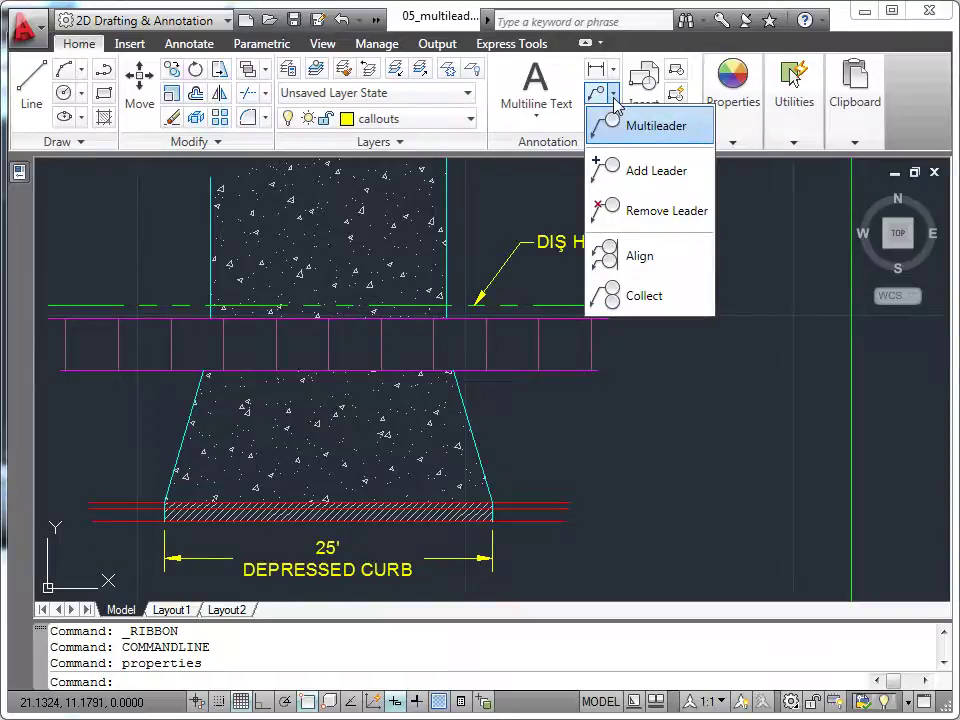
left_click(600, 126)
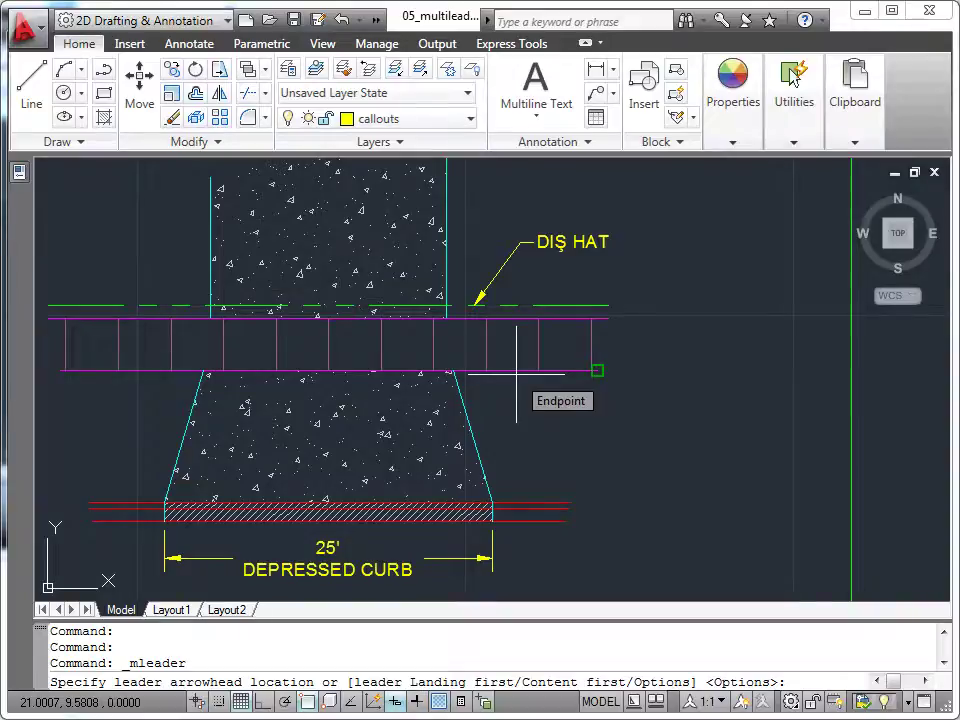
right_click(630, 263, "shift")
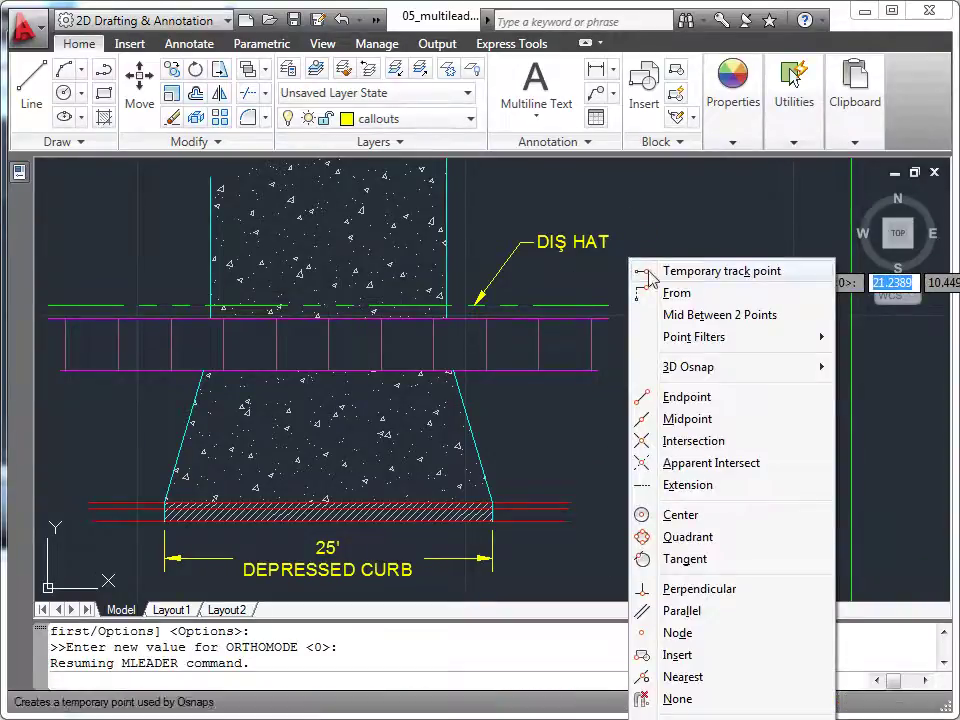
left_click(685, 678)
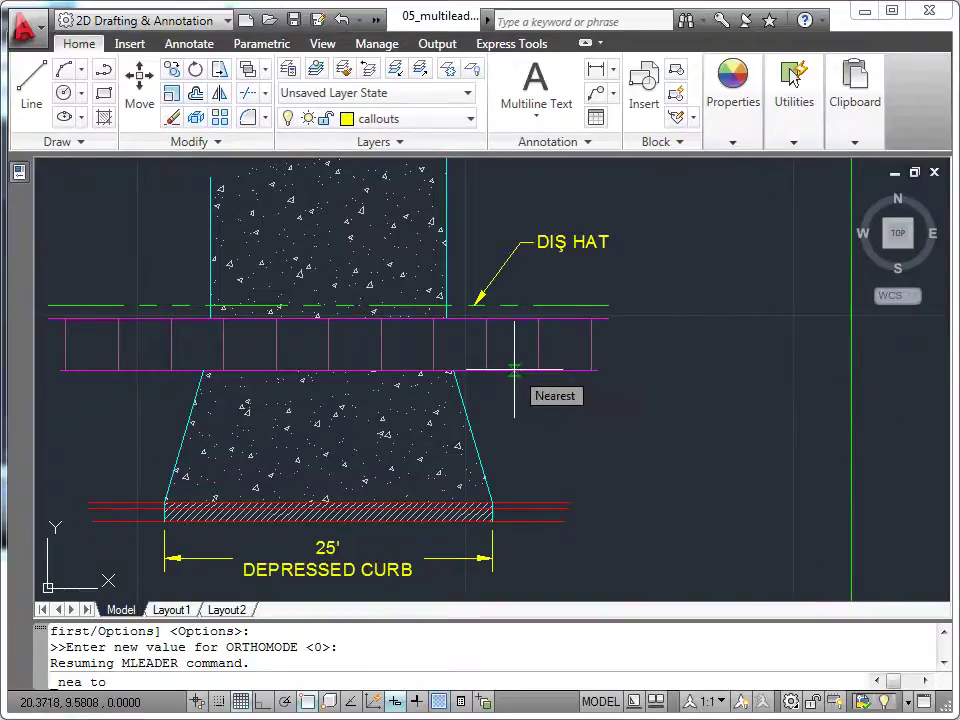
left_click(514, 370)
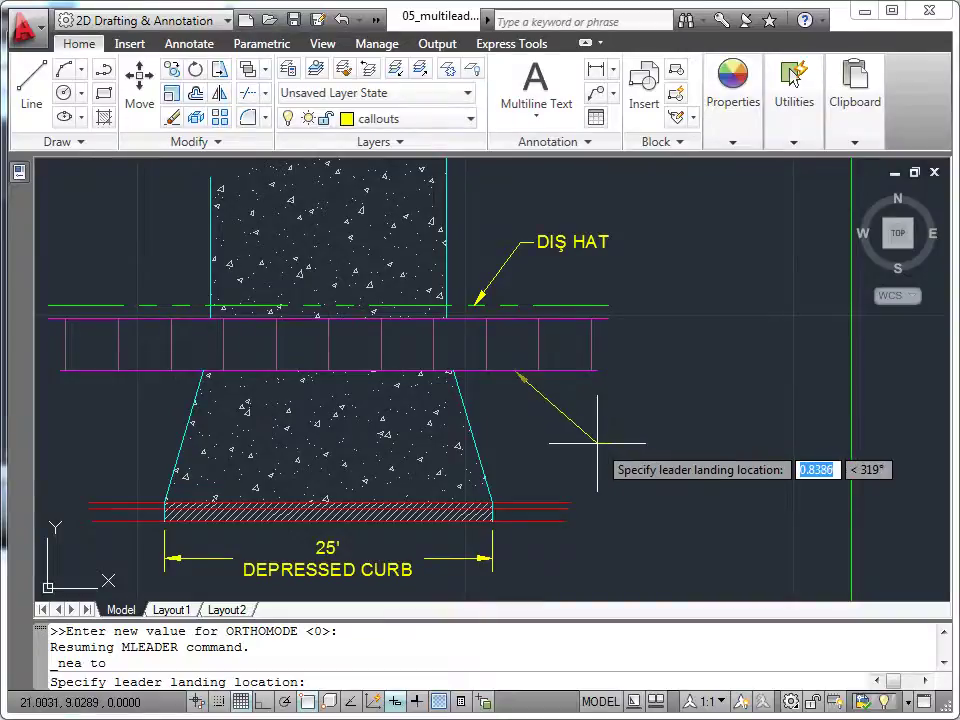
- Place the leader landing and label it 'KALDIRIM (KURULUM)'
left_click(597, 441)
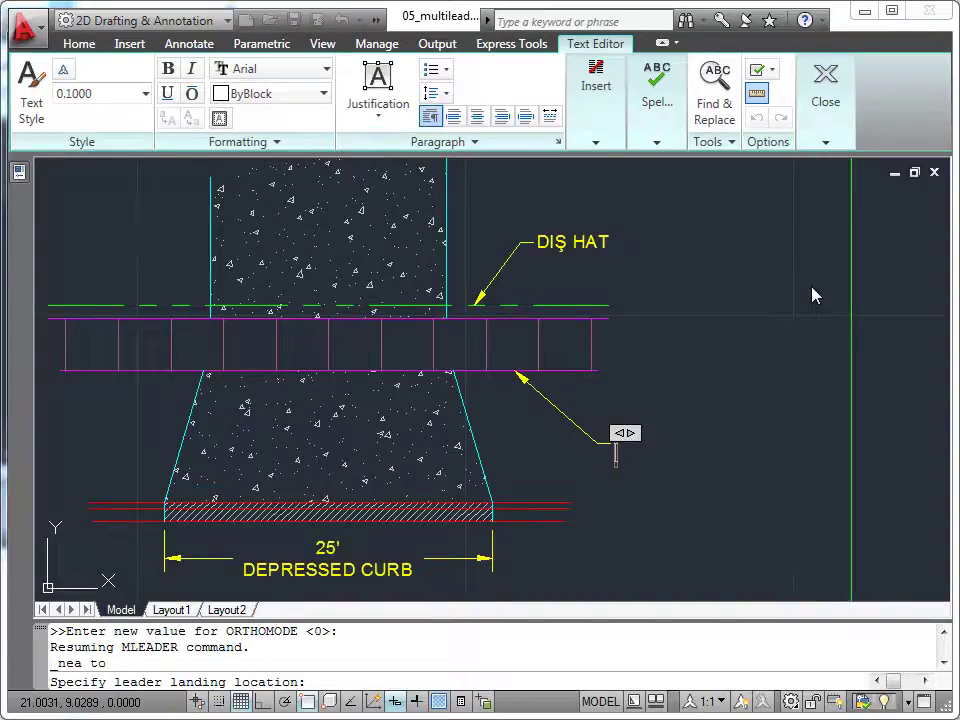
type("KALDIRIM (KURULUM")
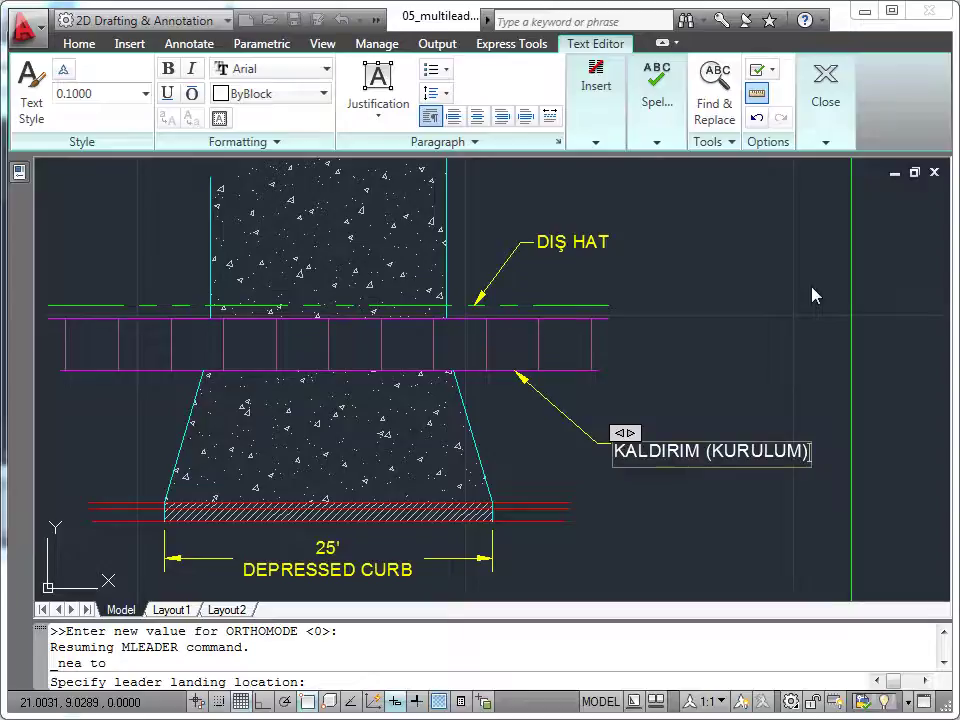
left_click(834, 468)
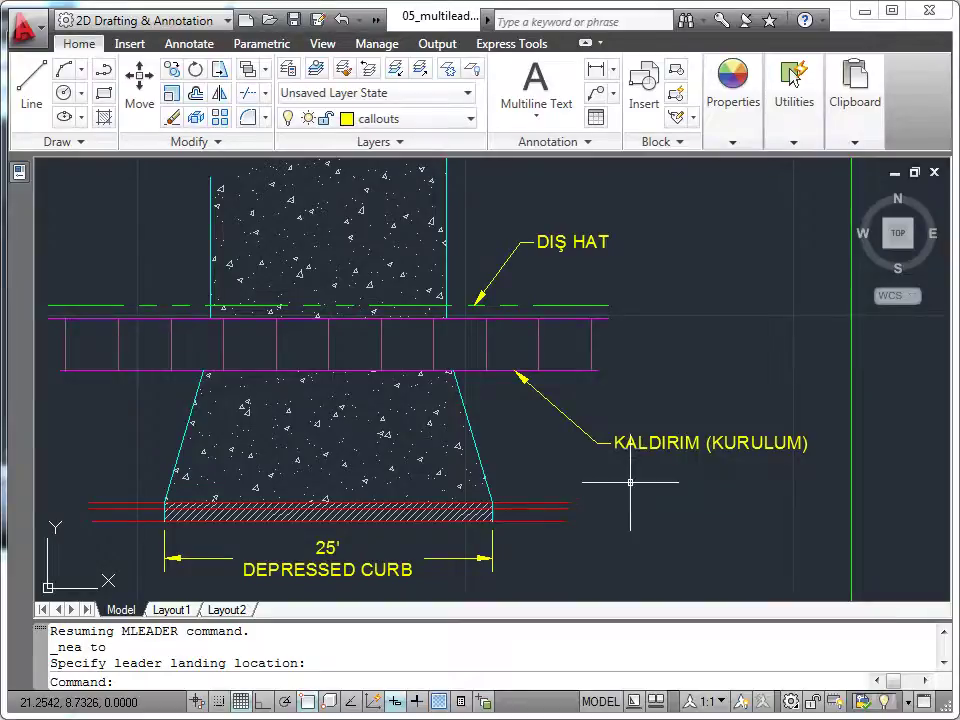
- Recentre on the curb detail and start a content-first multileader, setting its text box's first corner left of the trench
scroll(632, 482, "down", 2)
middle_click_drag(634, 484, 731, 497)
scroll(390, 427, "up", 3)
middle_click_drag(390, 427, 255, 422)
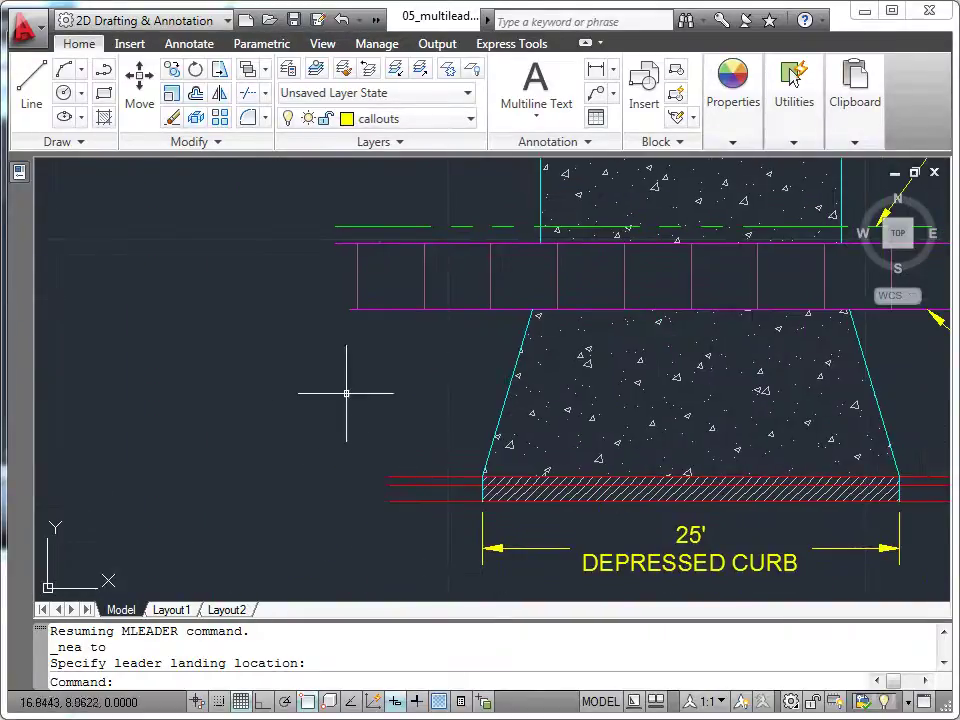
left_click(596, 92)
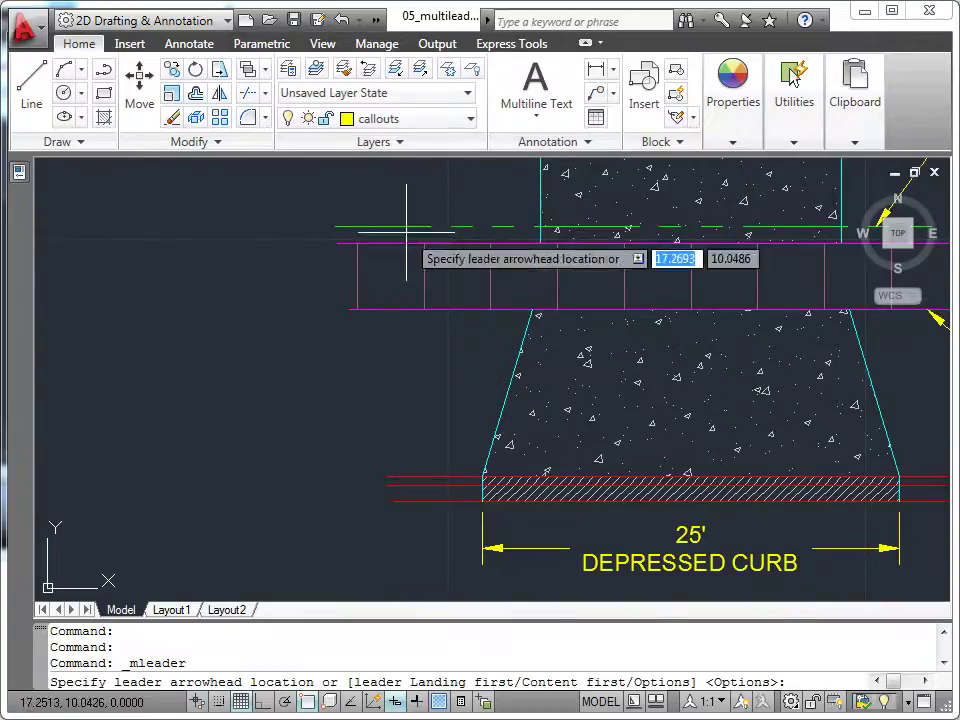
right_click(276, 420)
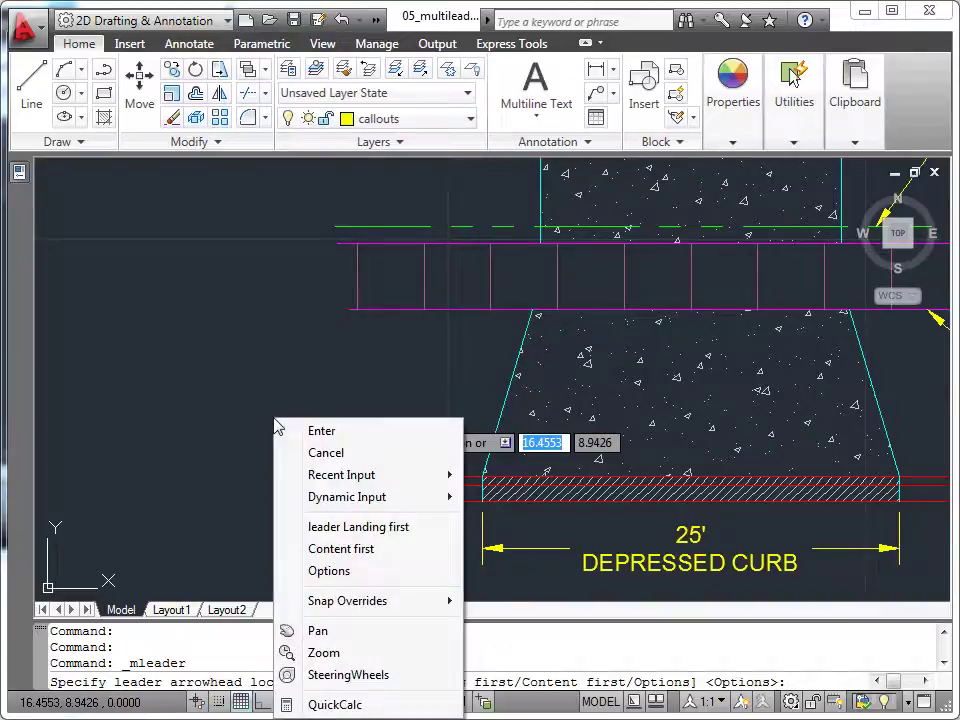
left_click(341, 549)
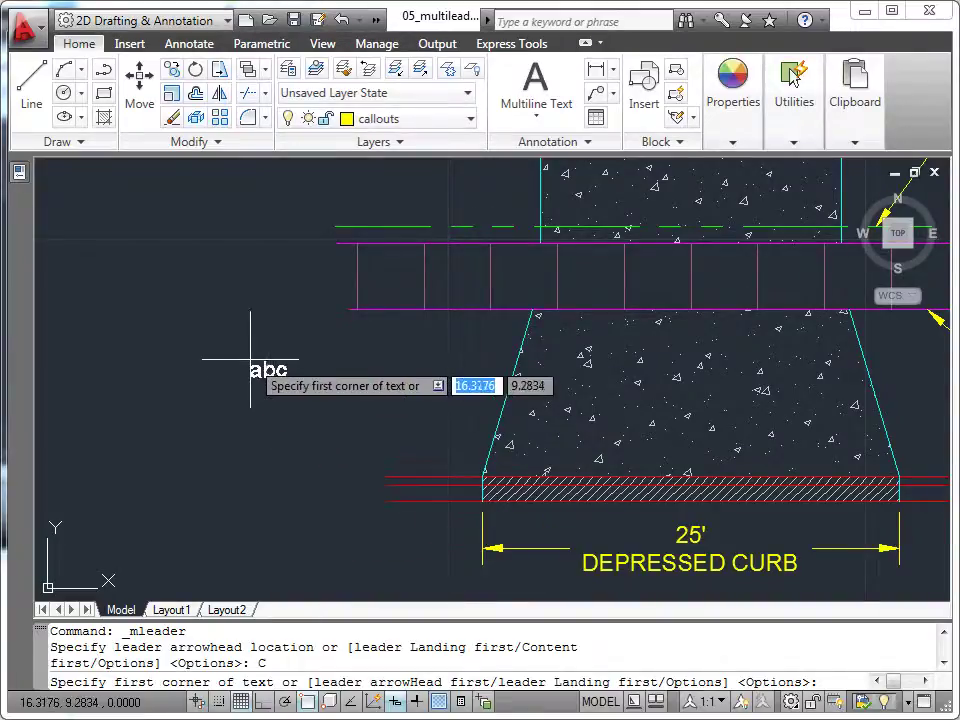
left_click(223, 333)
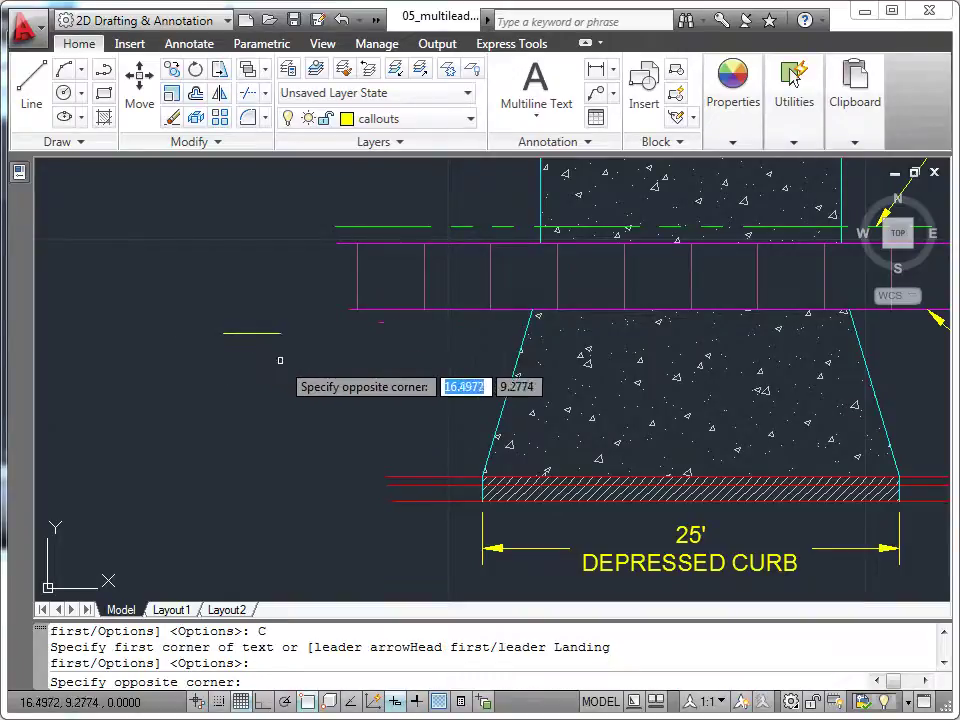
- Label the multileader 'TAŞ VE ÇUKUR' and snap its arrow Nearest to the red stone layer line
left_click(353, 421)
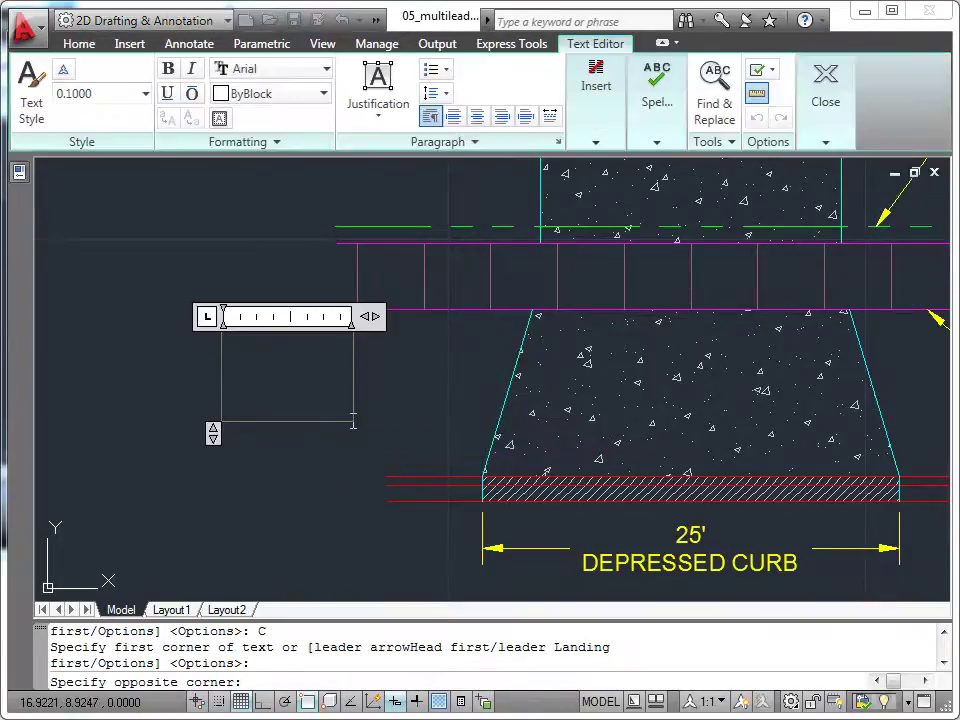
type("TAŞ VEÇU")
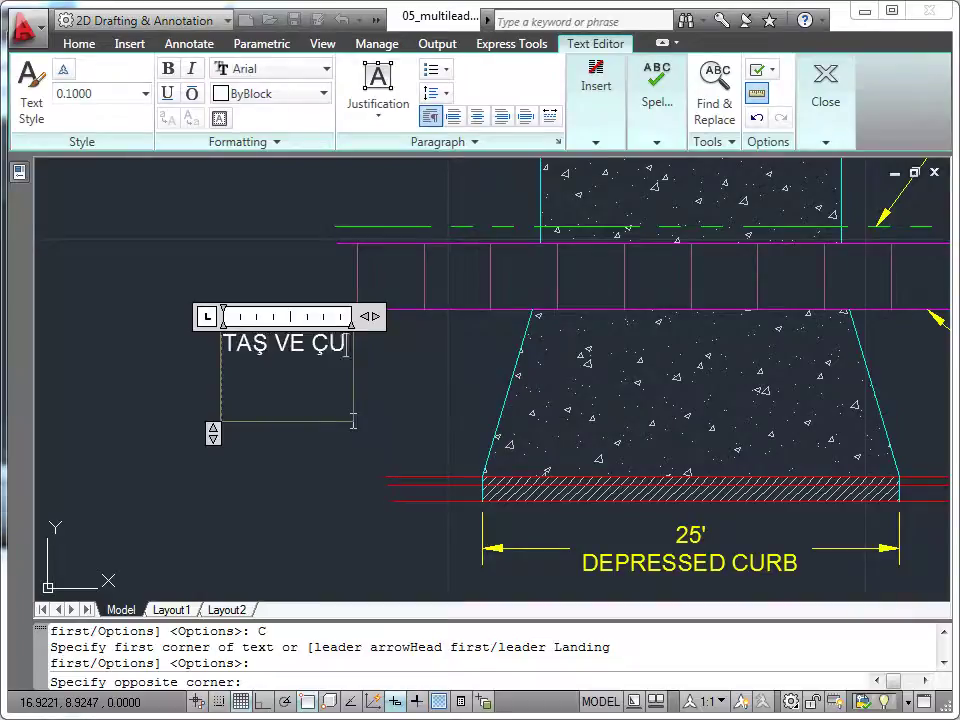
type("KUR")
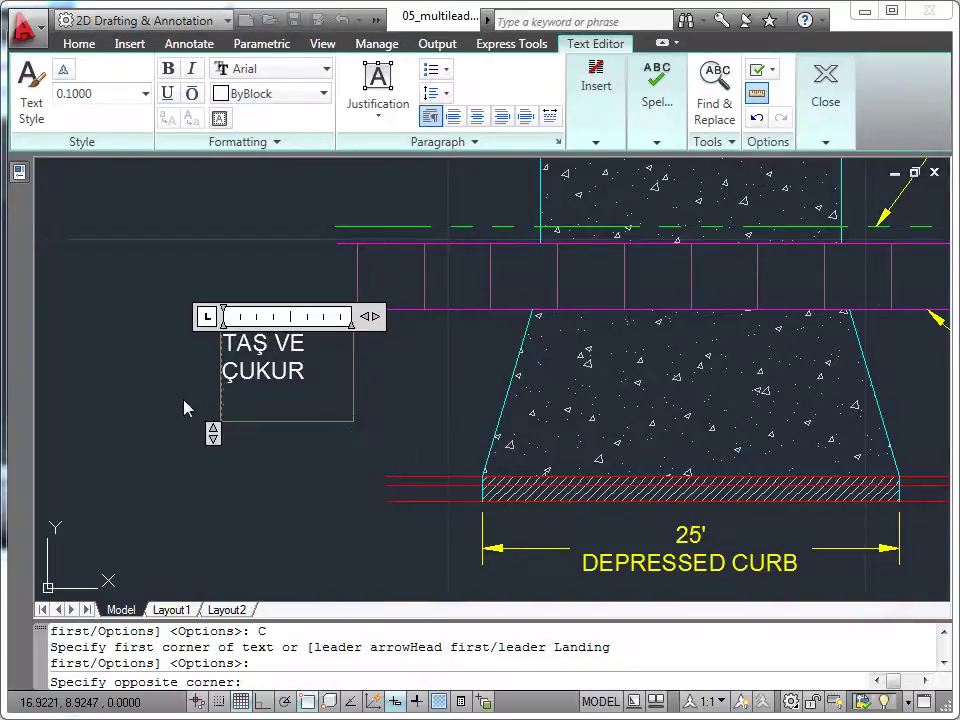
left_click(185, 408)
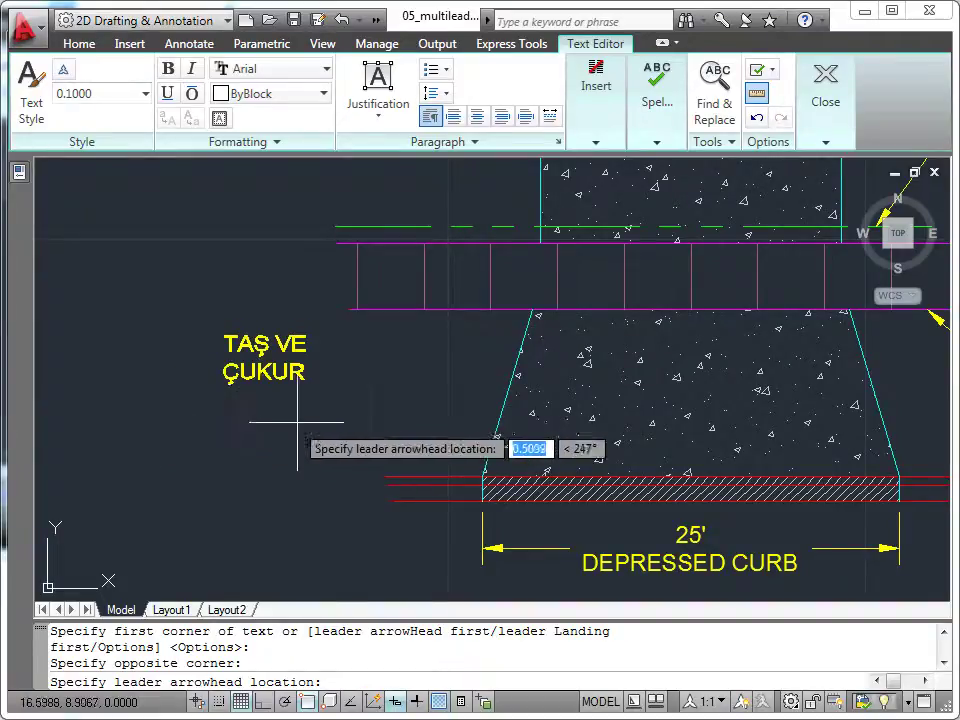
right_click(386, 432, "shift")
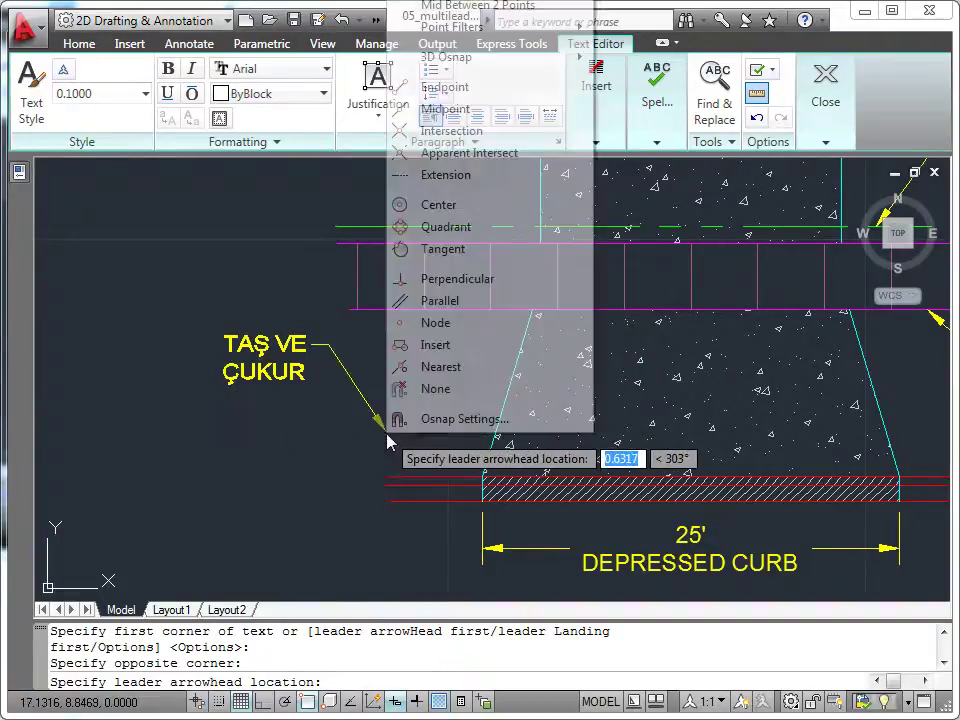
left_click(444, 372)
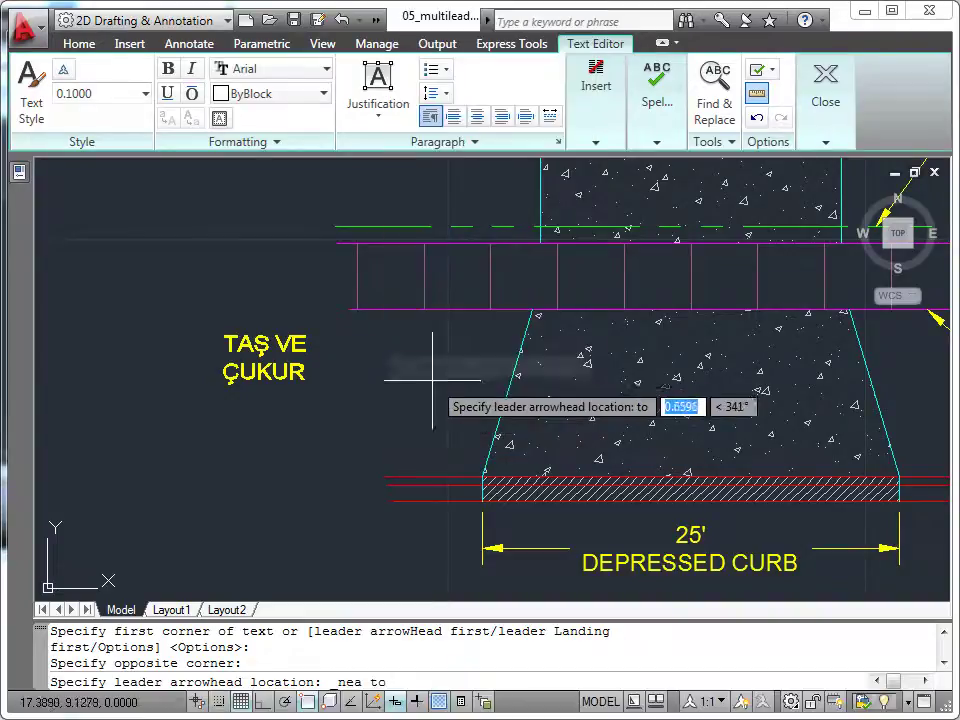
left_click(430, 475)
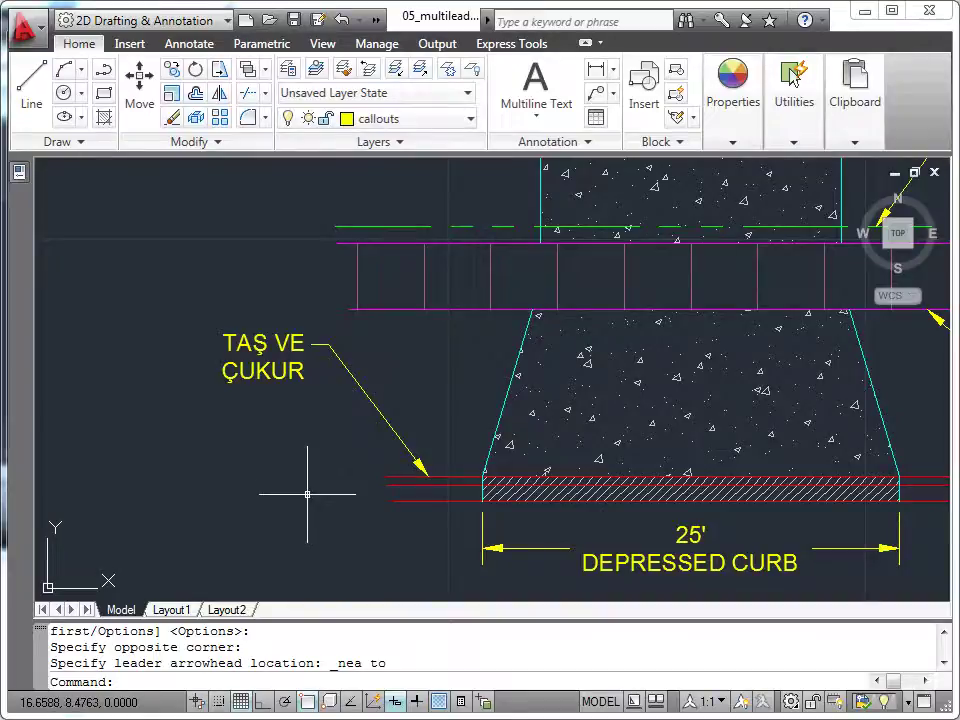
- Pan down to the BETON SAHA TASARIMI title and start another multileader
middle_click_drag(310, 495, 279, 354)
mouse_move(294, 424)
middle_mouse_down()
mouse_move(400, 373)
mouse_move(366, 384)
middle_mouse_up()
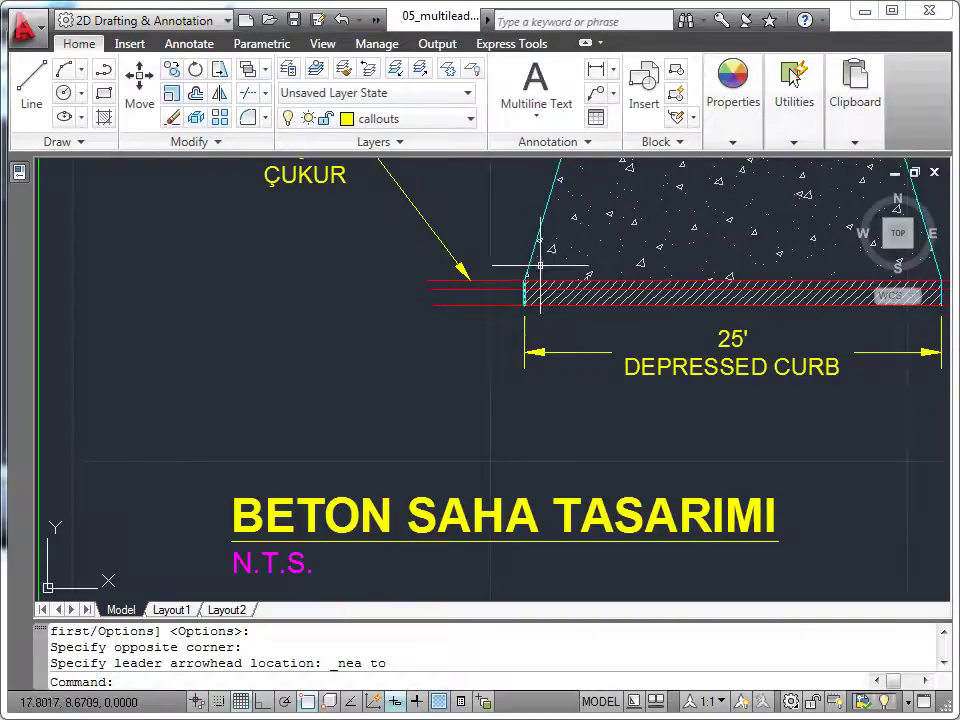
left_click(598, 97)
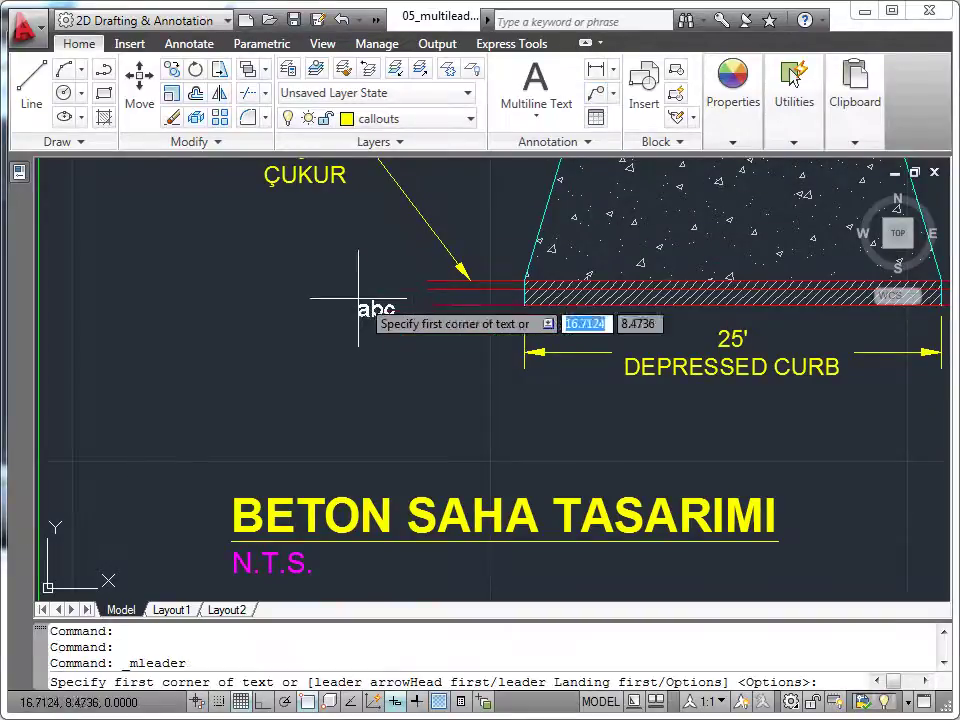
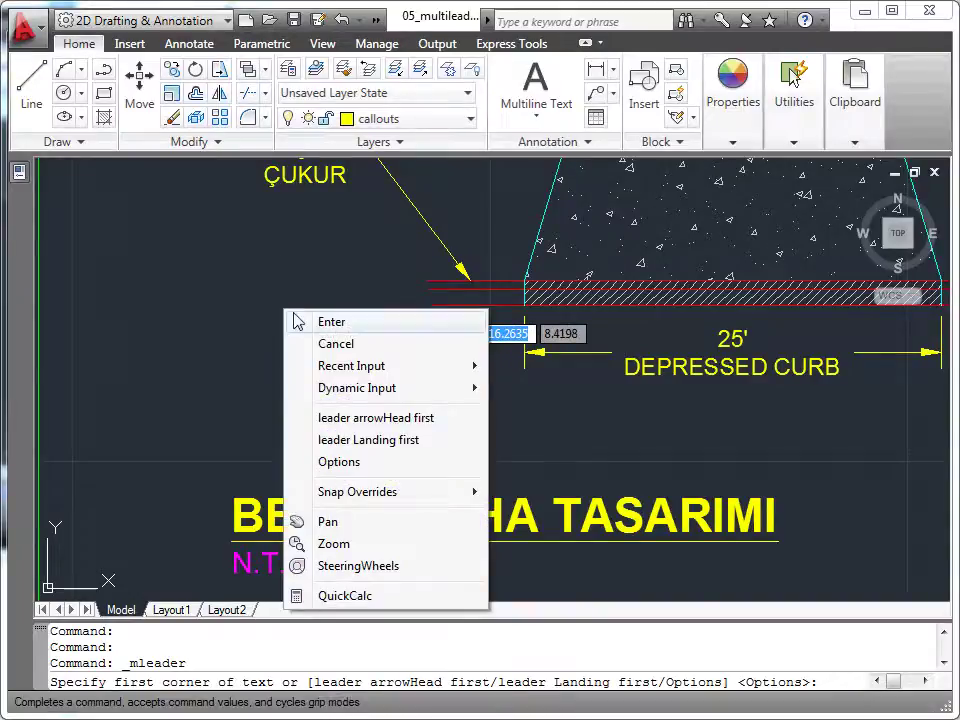
- Place a multileader arrowhead-first, snapped Nearest onto the red curb line, with its landing down-left
left_click(377, 420)
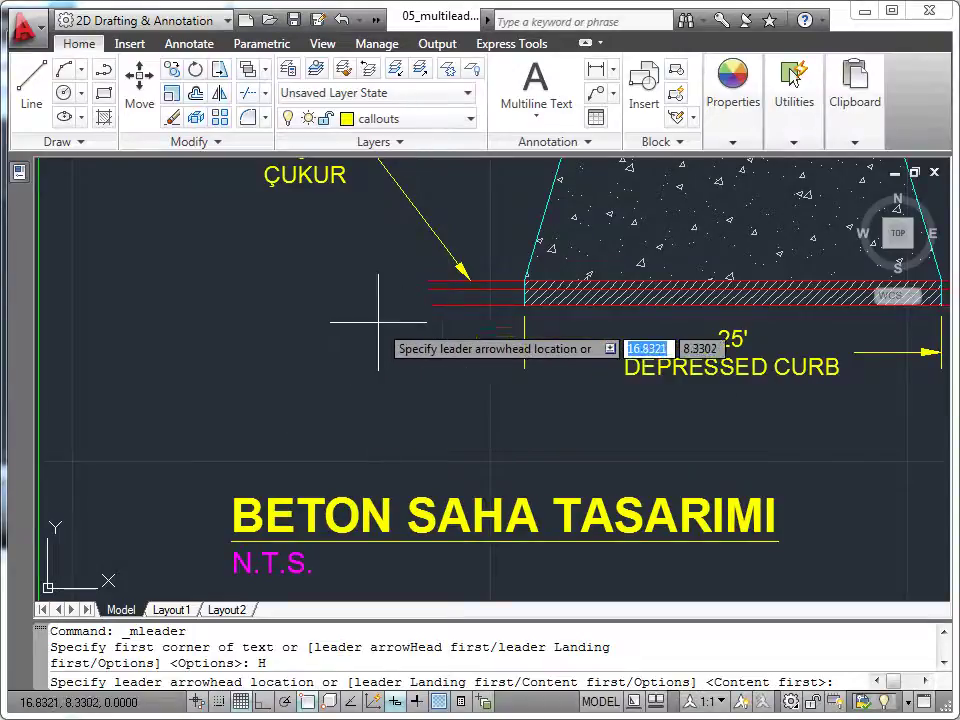
right_click(307, 280, "shift")
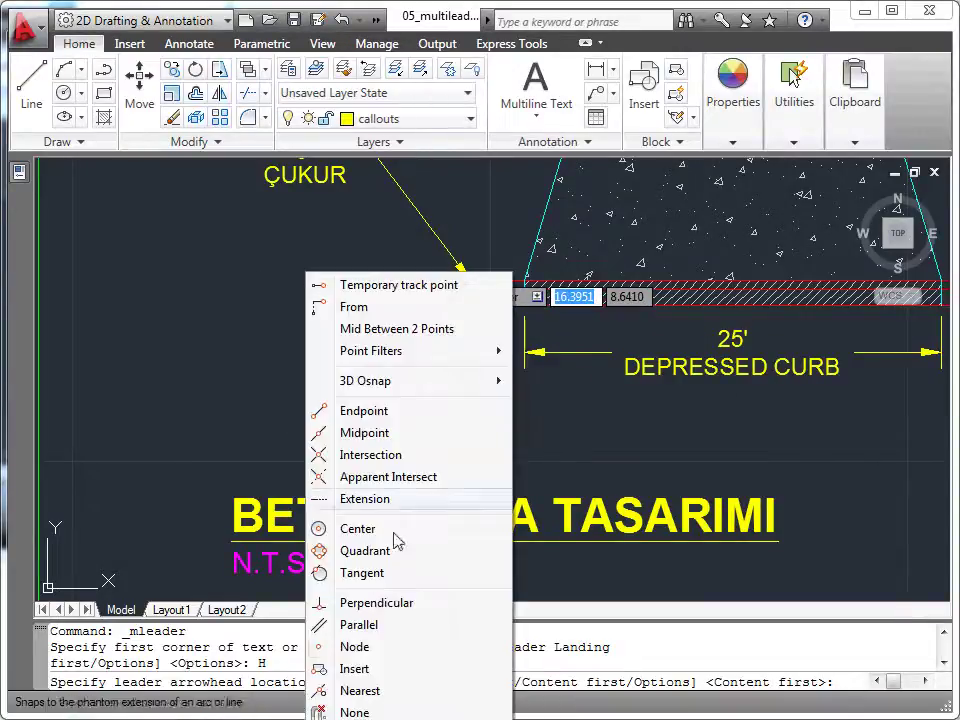
left_click(386, 690)
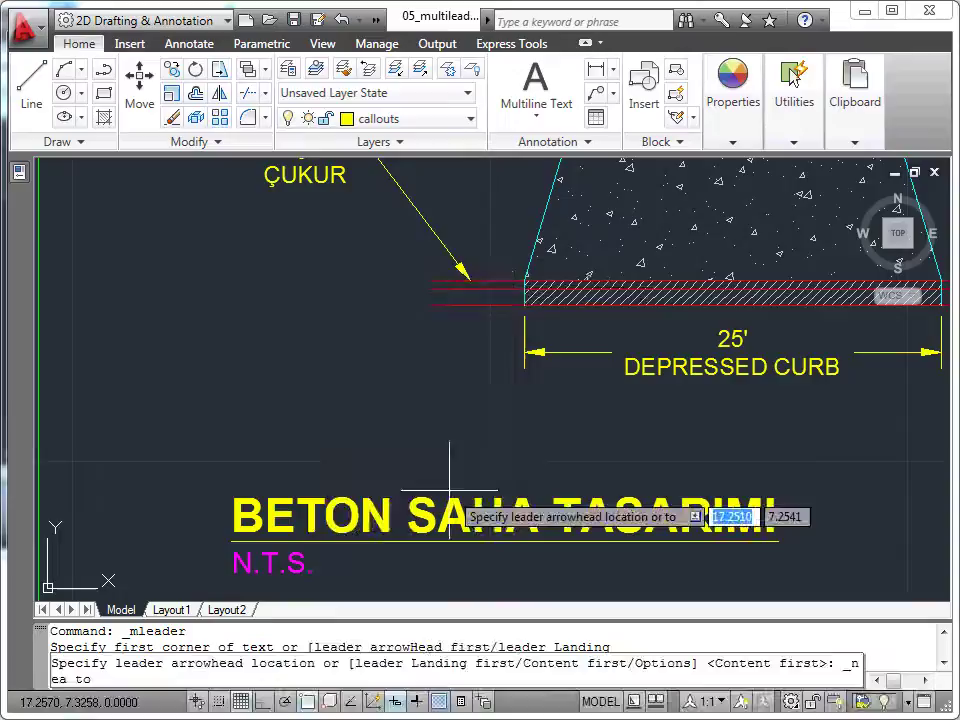
left_click(476, 304)
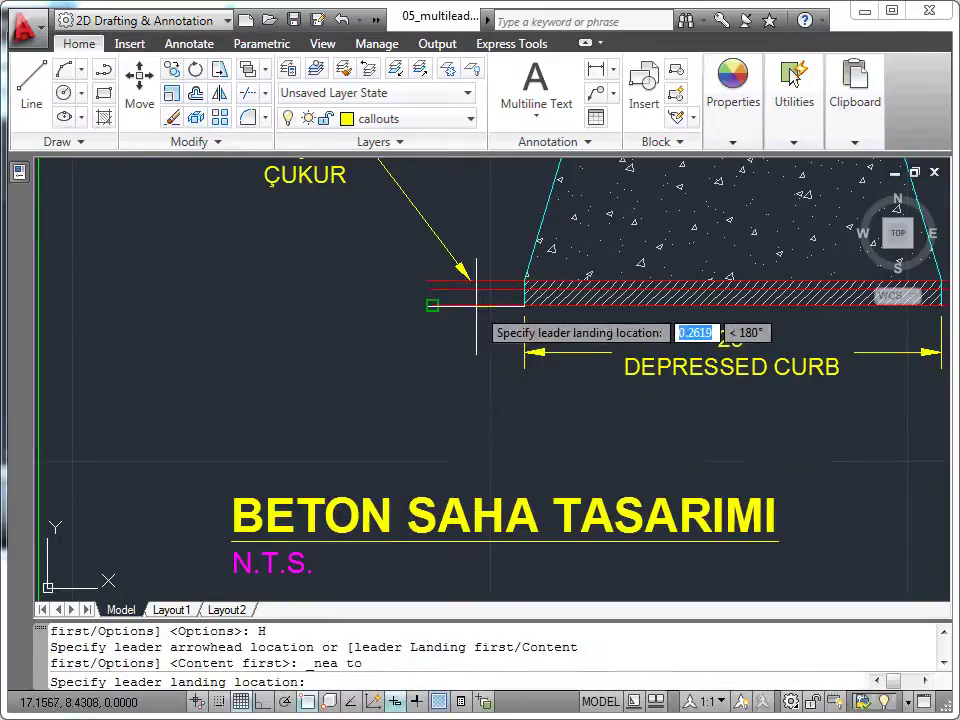
left_click(335, 381)
- Enter 'KALDIRIM KENARI' as the leader text, narrow its box to two lines, and finish
type("KALDIRI")
type("KEN")
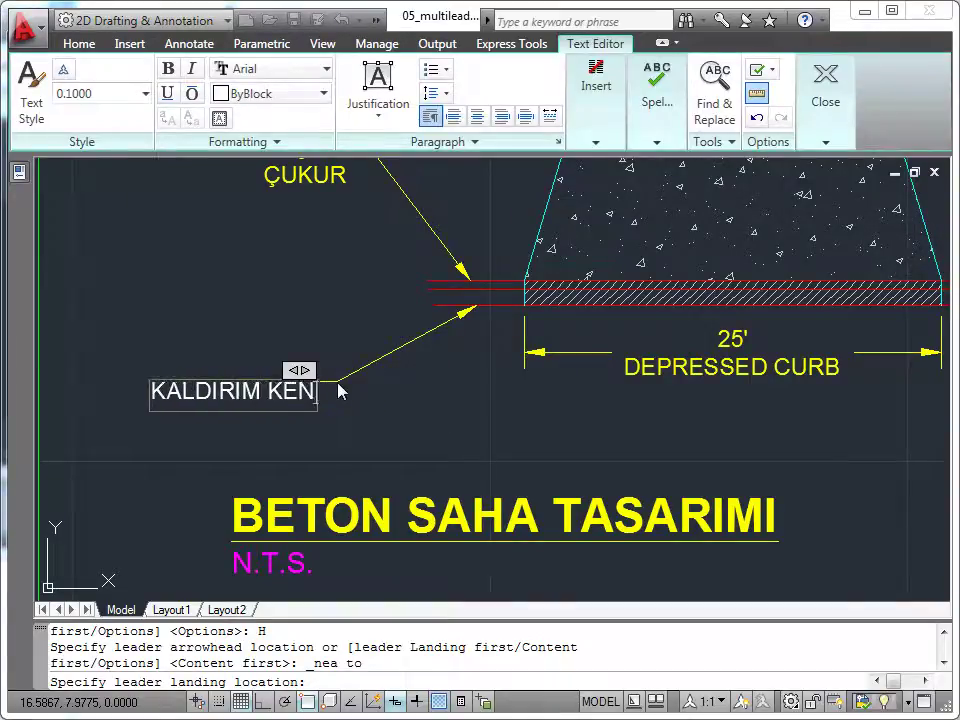
type("ARI")
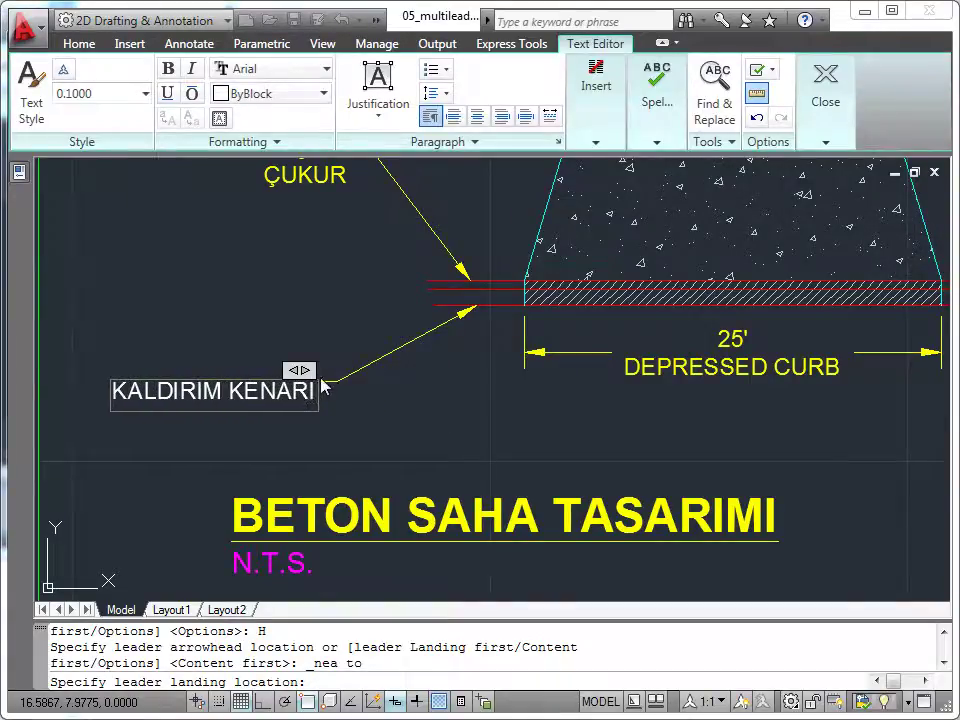
left_click_drag(336, 376, 330, 368)
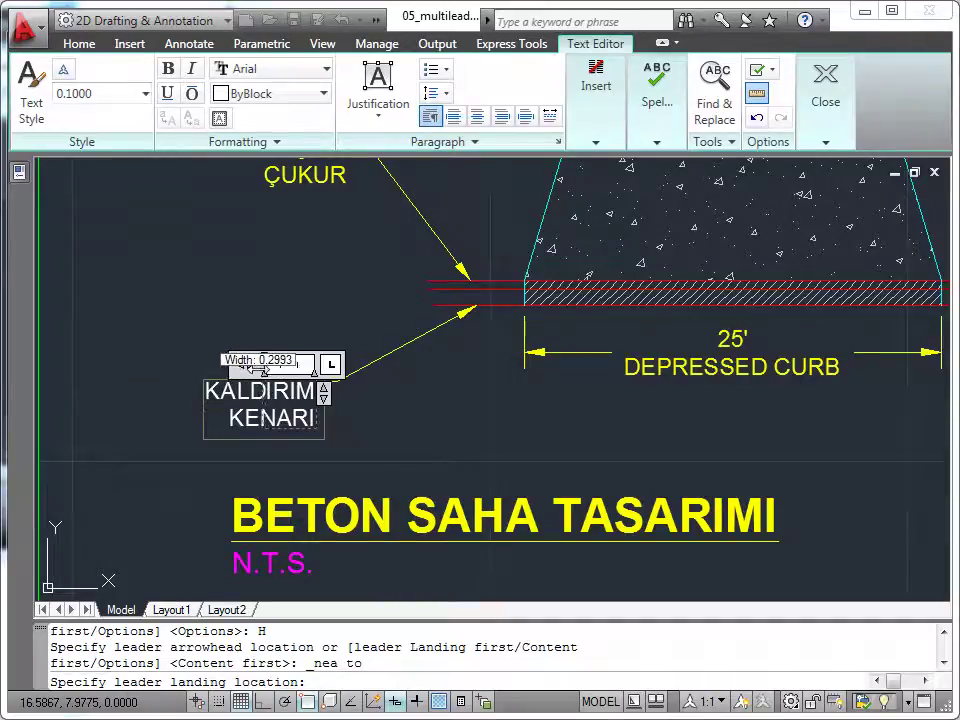
left_click(364, 403)
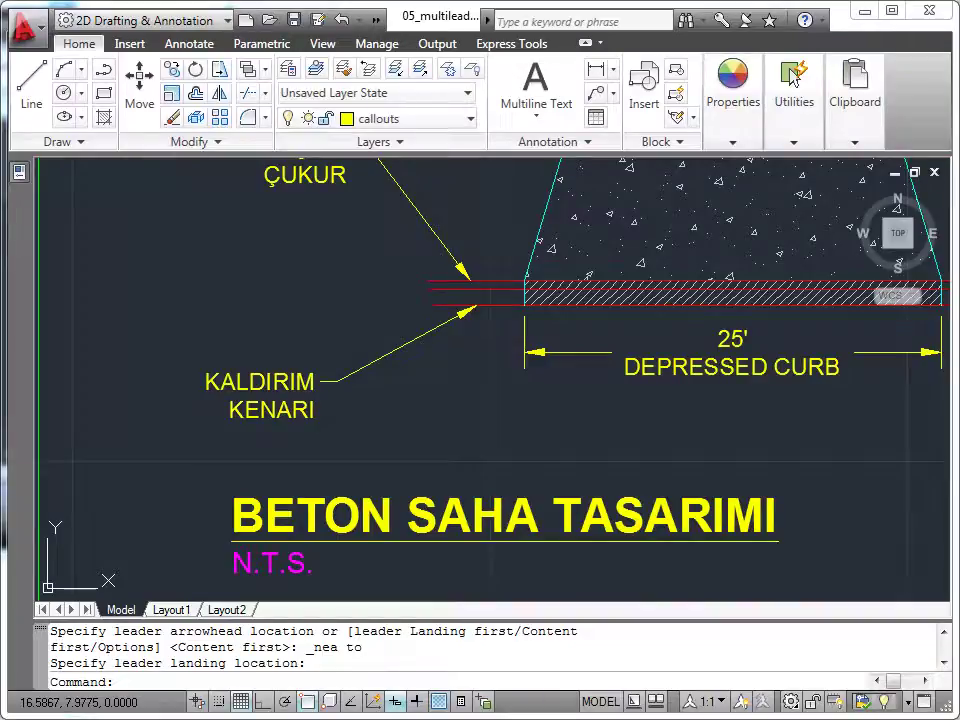